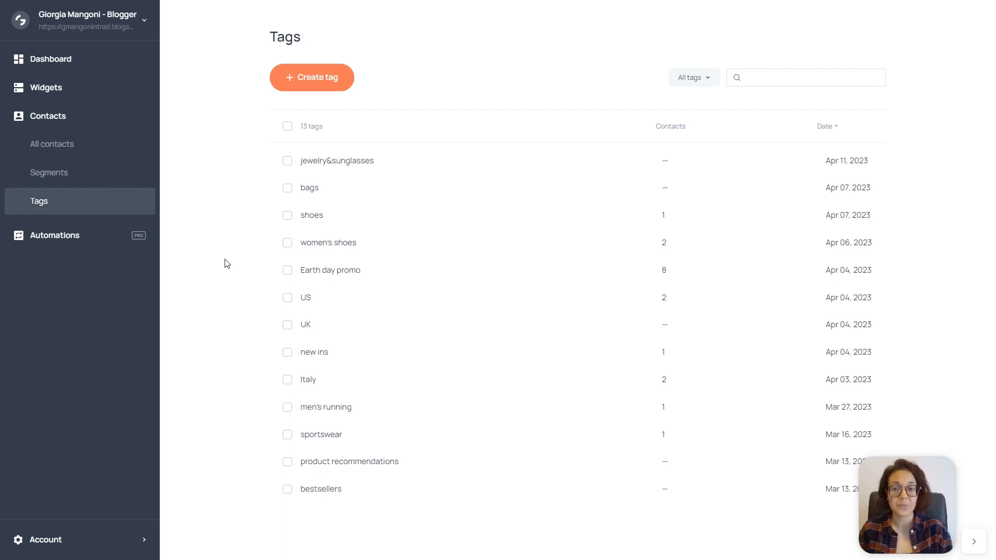
Step: Switch to the popup editor and open the preferences checkbox field with options shoes, bags, jewelryandglasses
{"action": "key", "text": "super+Tab"}
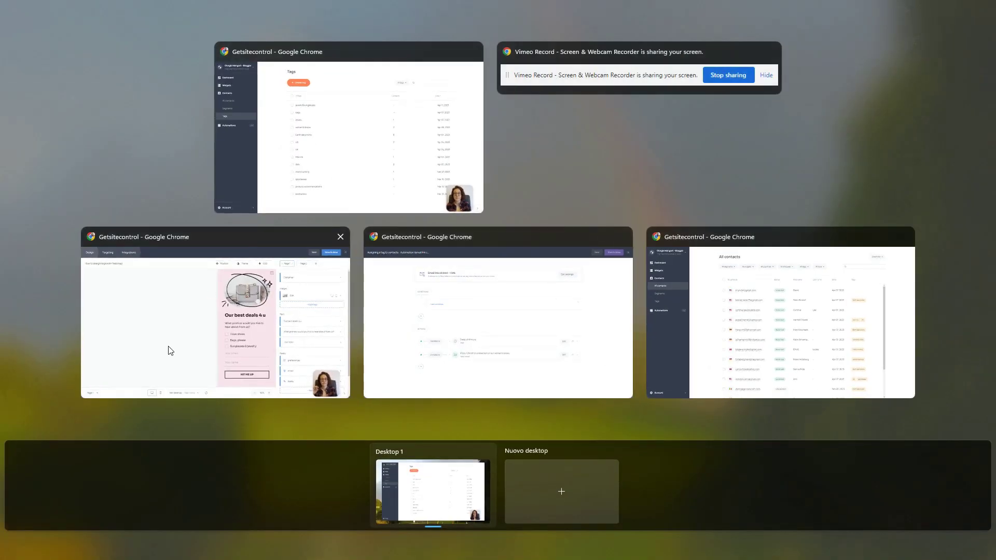
{"action": "left_click", "coordinate": [168, 350]}
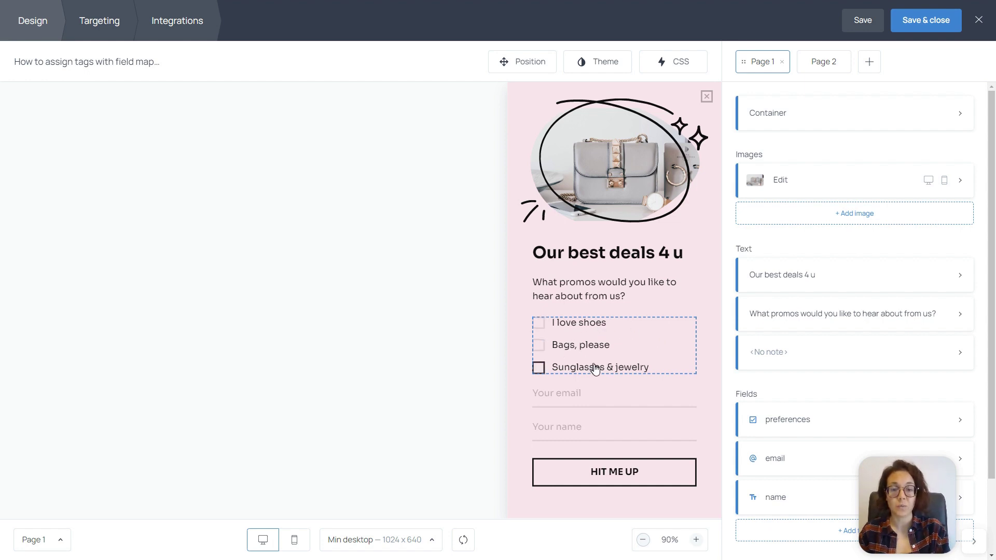
{"action": "left_click", "coordinate": [656, 345]}
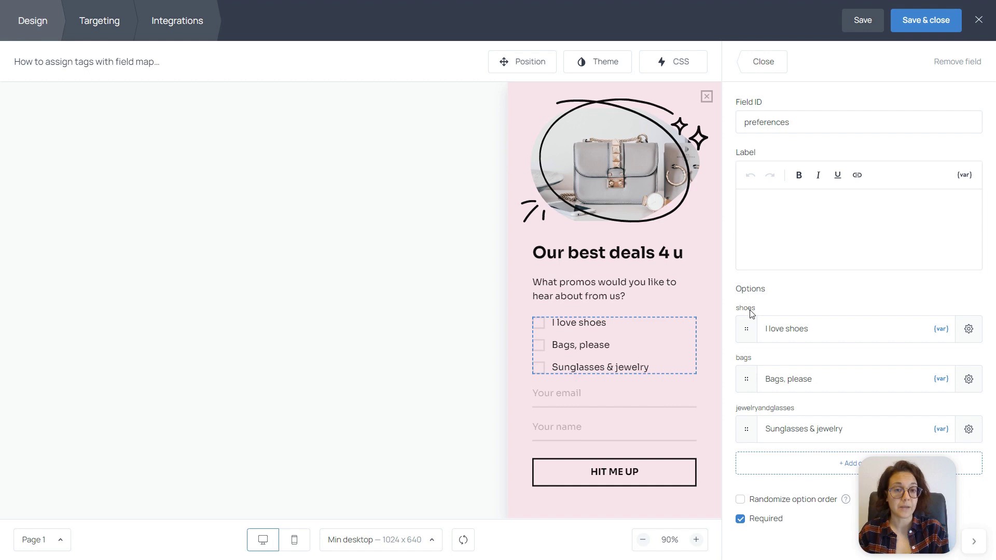
Step: Open Map fields from the form's Integrations tab to view the shoes and bags tag rules
{"action": "left_click", "coordinate": [180, 21]}
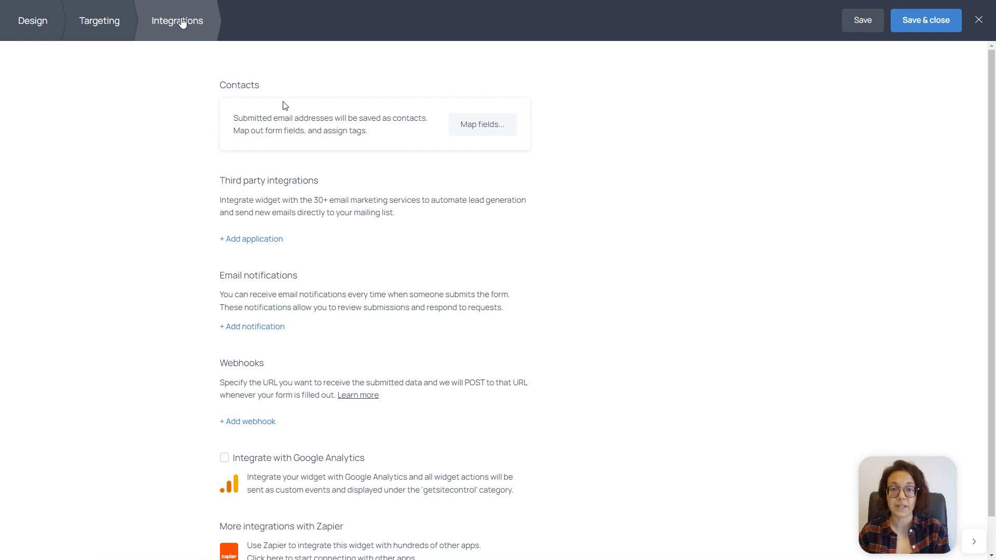
{"action": "left_click", "coordinate": [482, 126]}
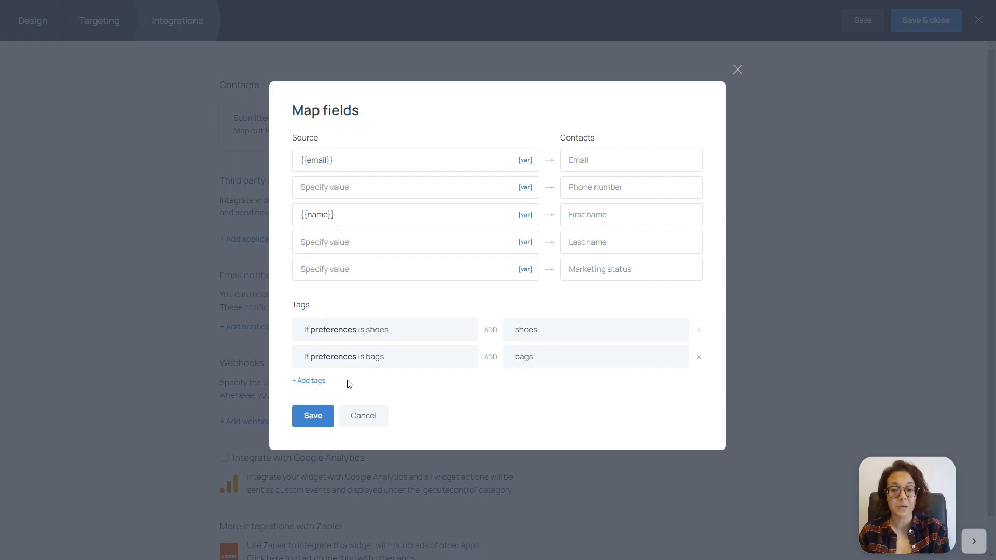
Step: Add a new tag rule with the condition 'preferences' is any of jewelryandglasses
{"action": "left_click", "coordinate": [316, 381]}
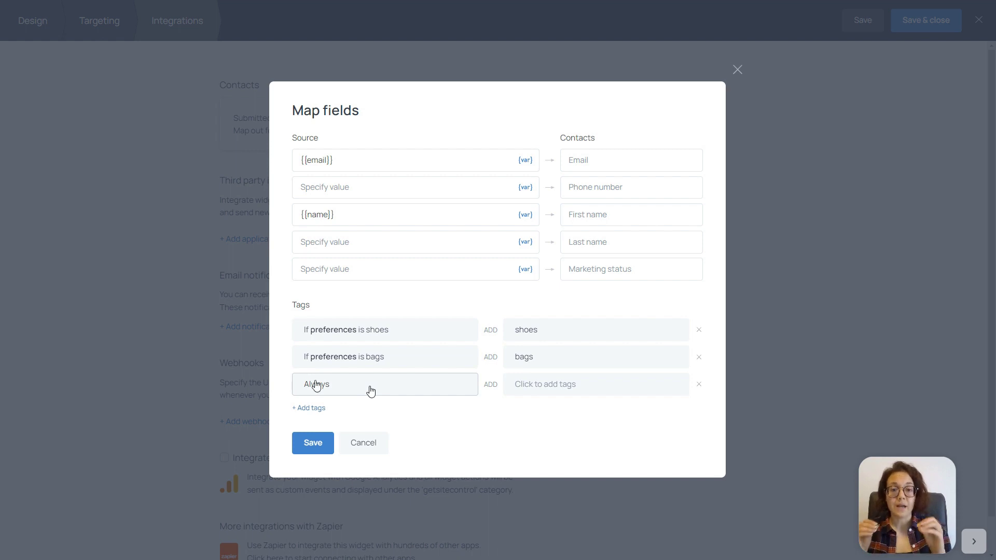
{"action": "left_click", "coordinate": [370, 390]}
{"action": "left_click", "coordinate": [373, 421]}
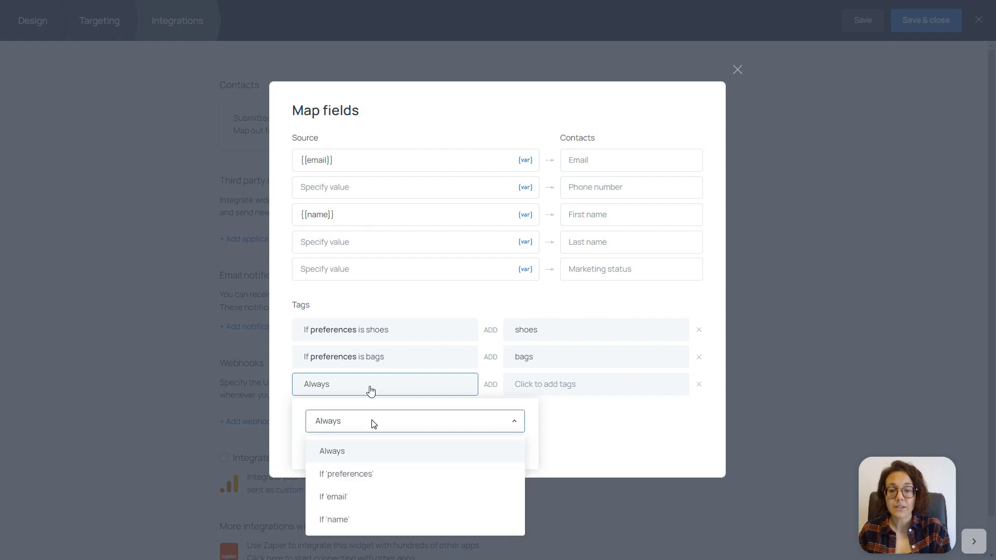
{"action": "left_click", "coordinate": [353, 475]}
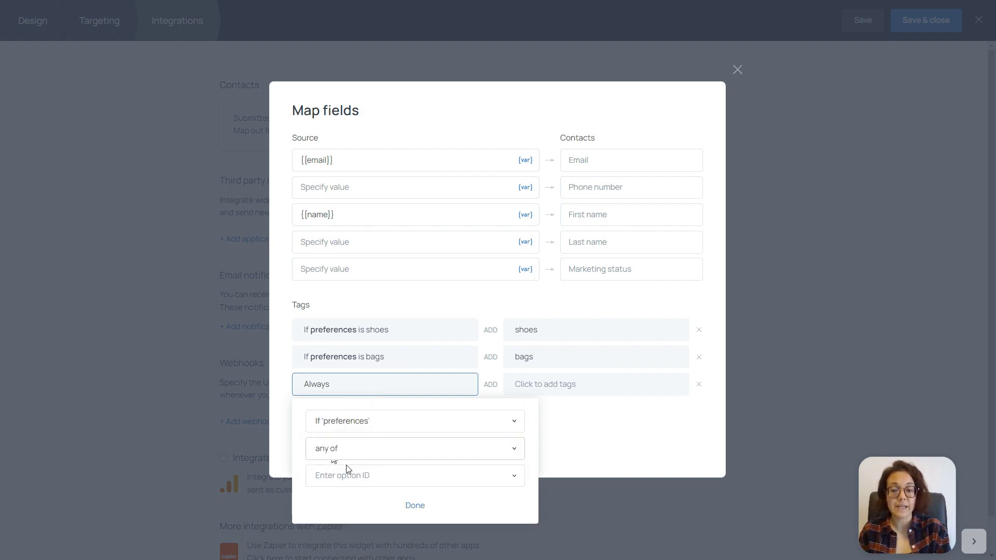
{"action": "left_click", "coordinate": [350, 476]}
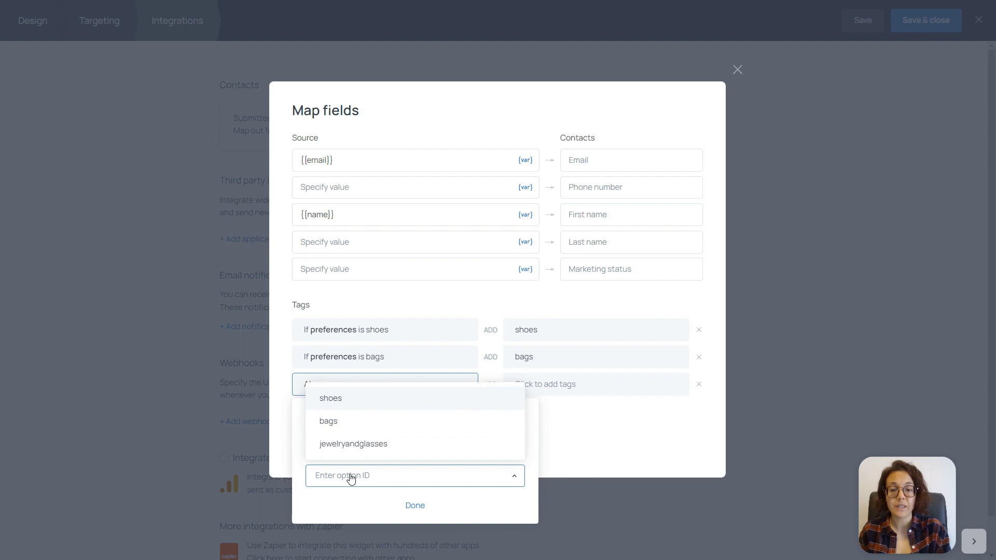
{"action": "left_click", "coordinate": [355, 444]}
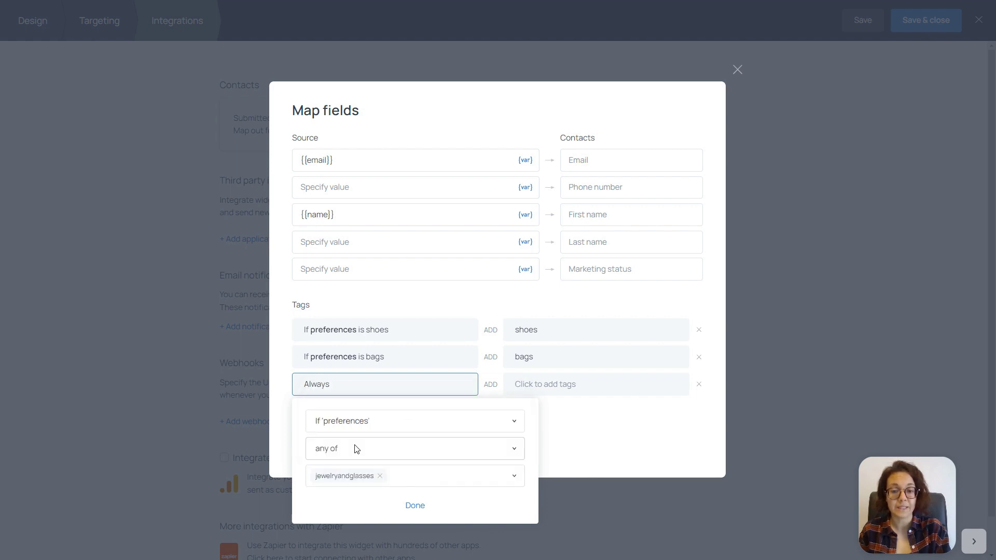
{"action": "left_click", "coordinate": [411, 506]}
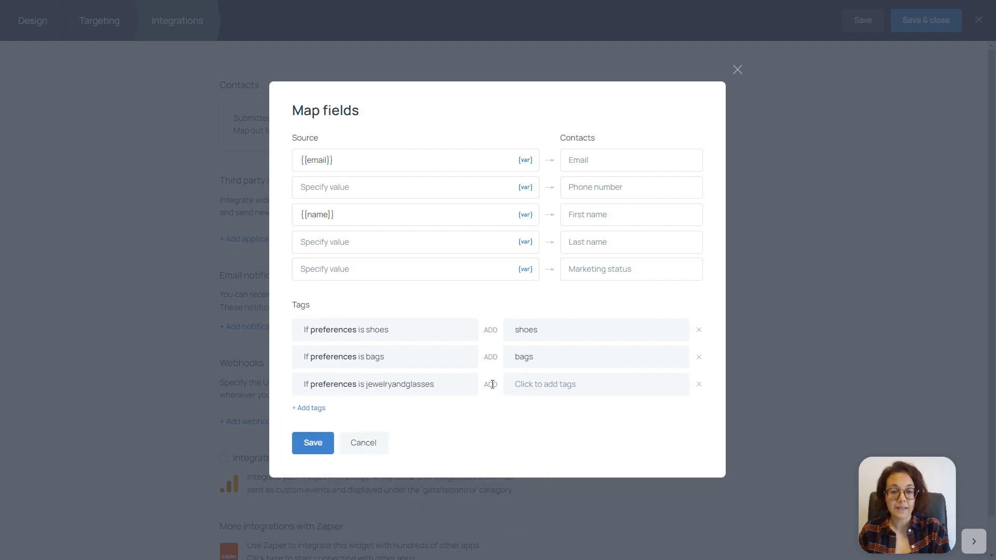
Step: Make the rule add the jewelry&sunglasses tag and save the field mapping
{"action": "left_click", "coordinate": [551, 394]}
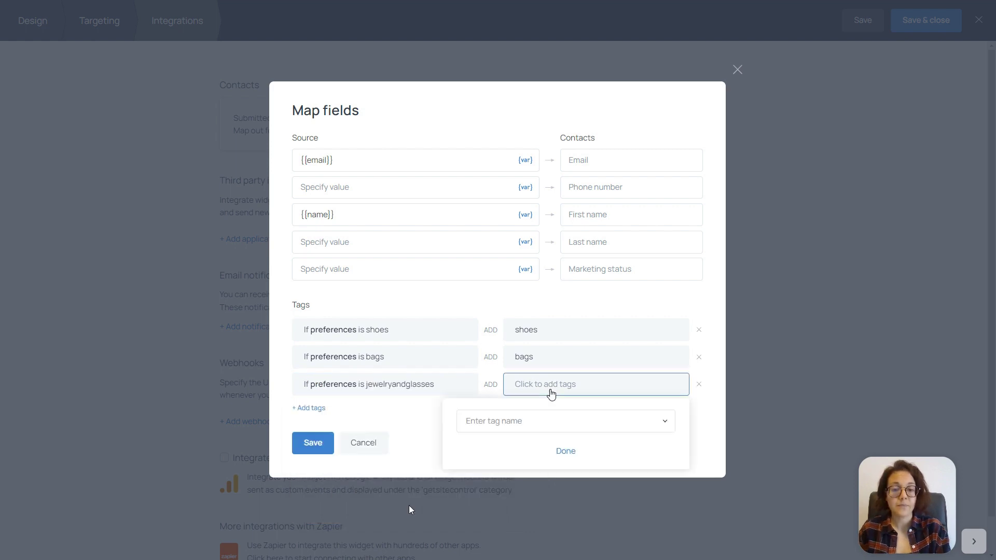
{"action": "left_click", "coordinate": [547, 426]}
{"action": "scroll", "coordinate": [541, 500], "scroll_direction": "down", "scroll_amount": 5}
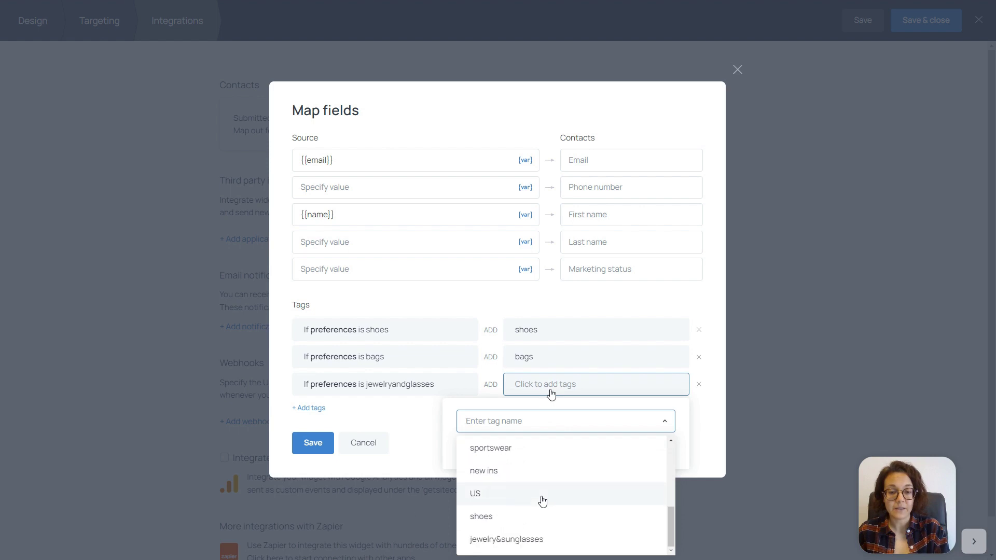
{"action": "left_click", "coordinate": [528, 549]}
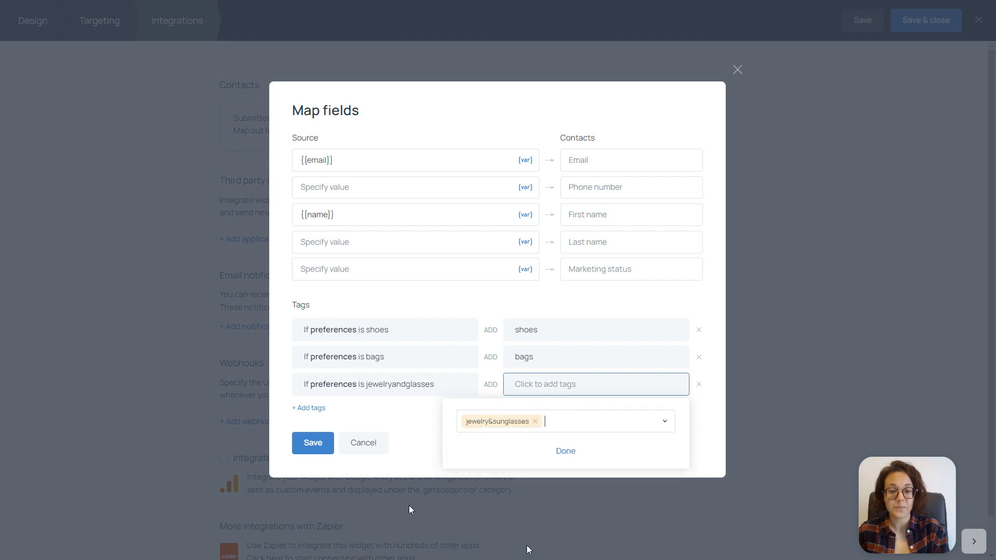
{"action": "left_click", "coordinate": [568, 459]}
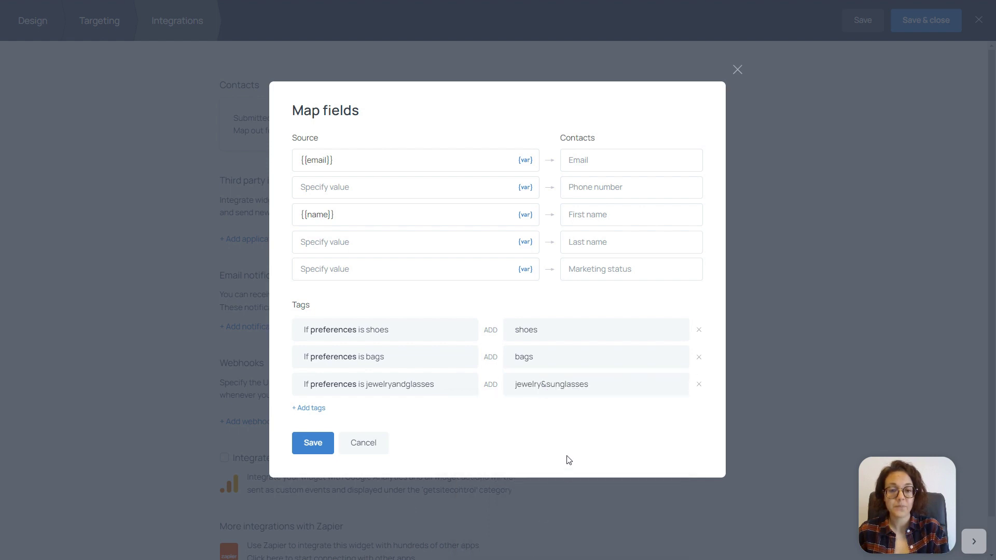
{"action": "left_click", "coordinate": [314, 450]}
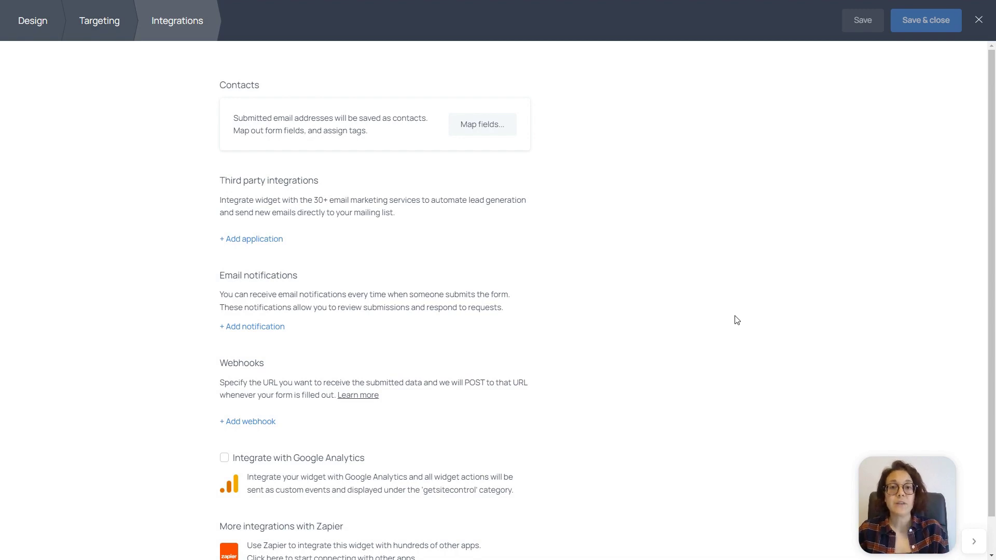
Step: Switch to the 'Assigning a tag to contacts' automation and start adding a new action
{"action": "key", "text": "super+Tab"}
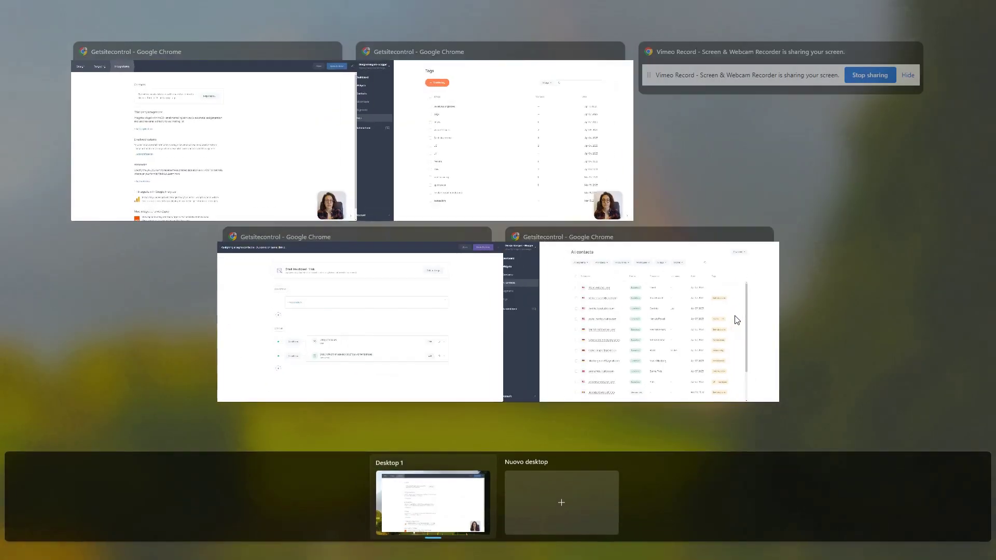
{"action": "left_click", "coordinate": [460, 314]}
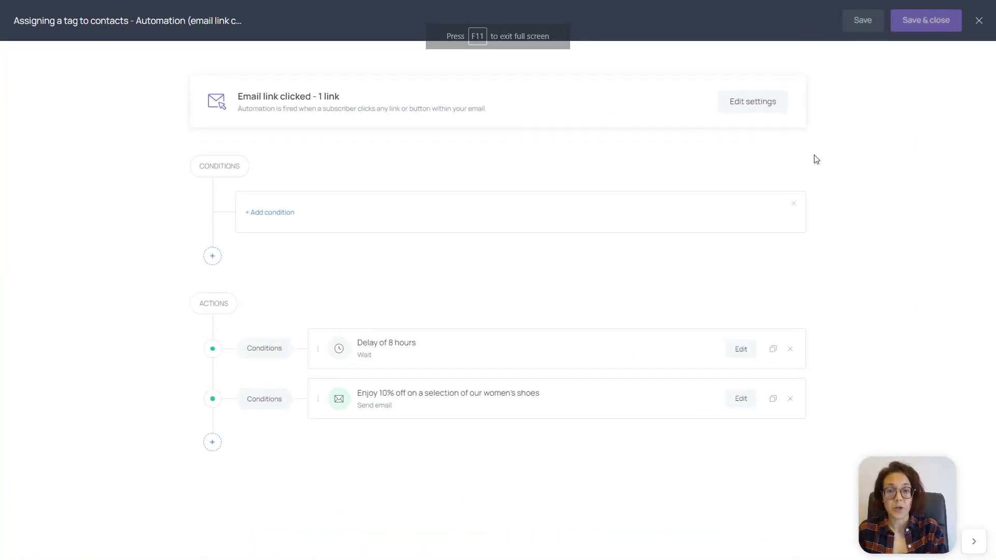
{"action": "left_click", "coordinate": [213, 442]}
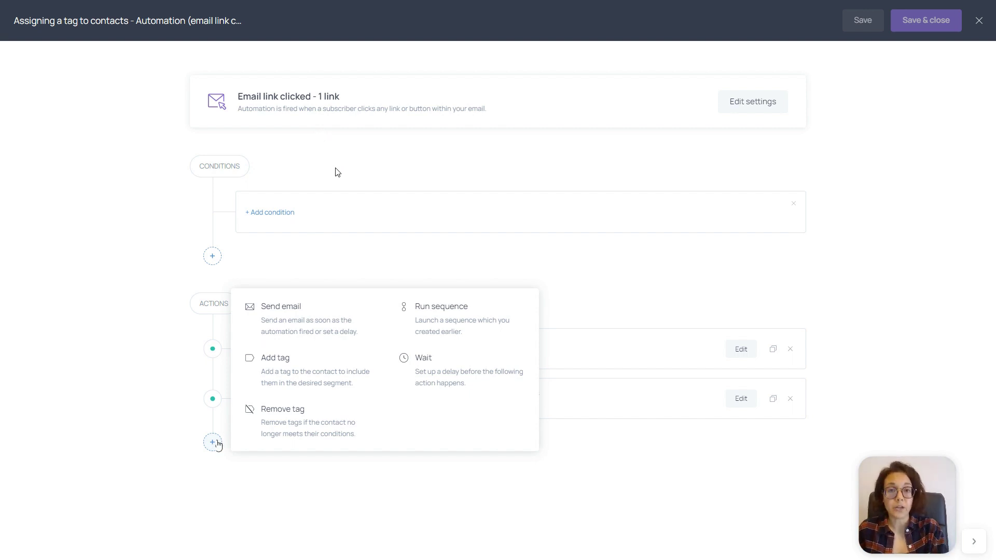
Step: Add a 'shoes' tag action and move it above the 8-hour wait and email
{"action": "left_click", "coordinate": [295, 367]}
{"action": "left_click", "coordinate": [415, 143]}
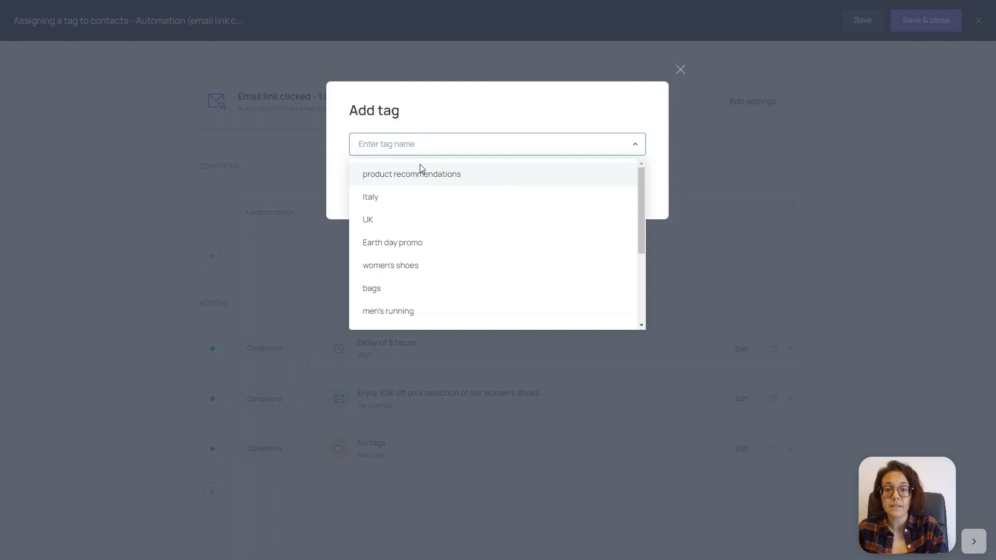
{"action": "scroll", "coordinate": [422, 222], "scroll_direction": "down", "scroll_amount": 3}
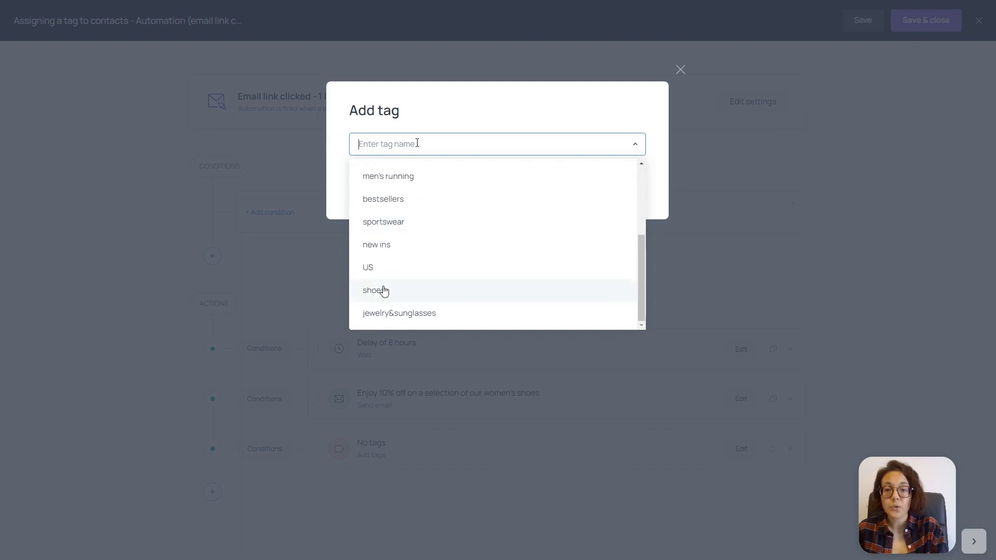
{"action": "left_click", "coordinate": [384, 290]}
{"action": "left_click", "coordinate": [369, 185]}
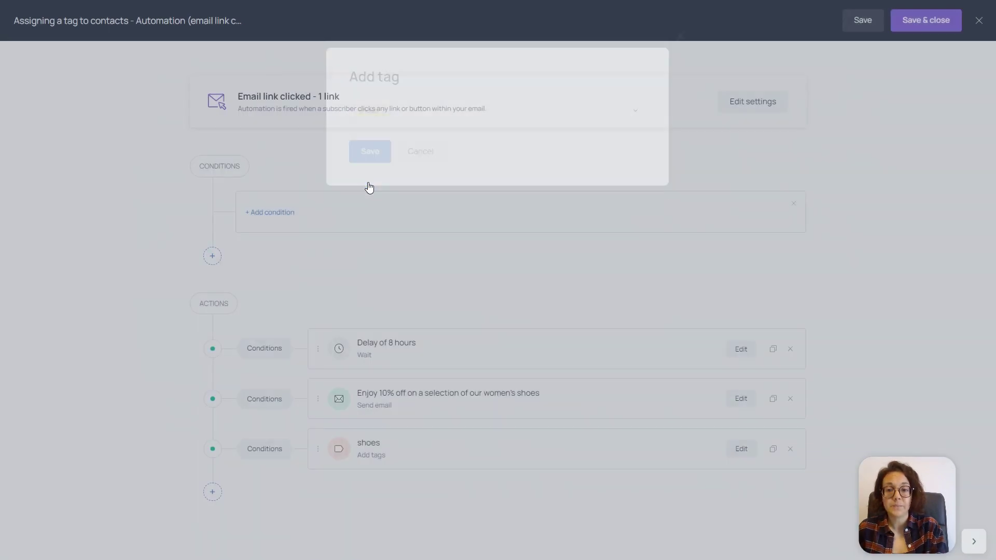
{"action": "left_click_drag", "start_coordinate": [212, 450], "coordinate": [208, 340]}
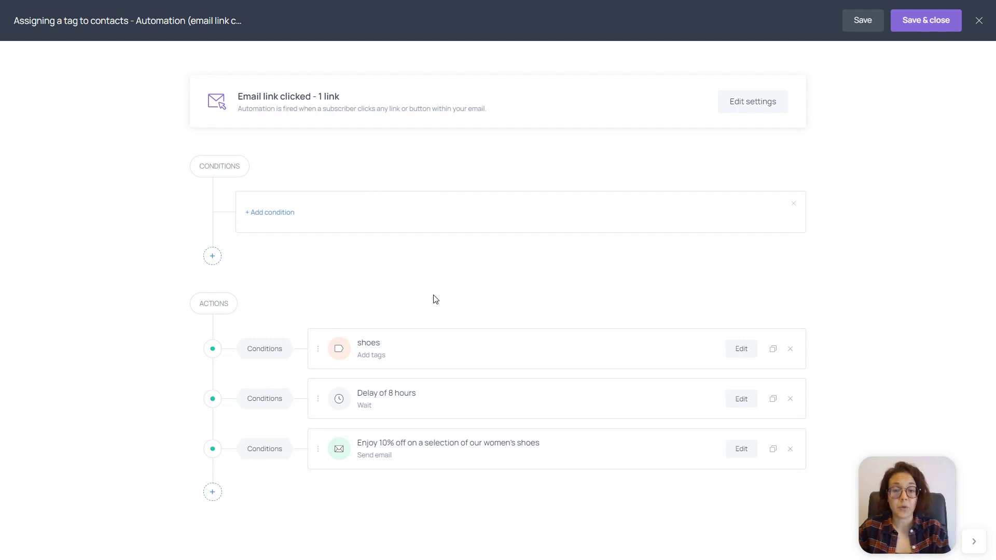
Step: Append an Add tag action that creates and assigns the new tag 'Canada promo'
{"action": "left_click", "coordinate": [213, 492]}
{"action": "left_click", "coordinate": [290, 412]}
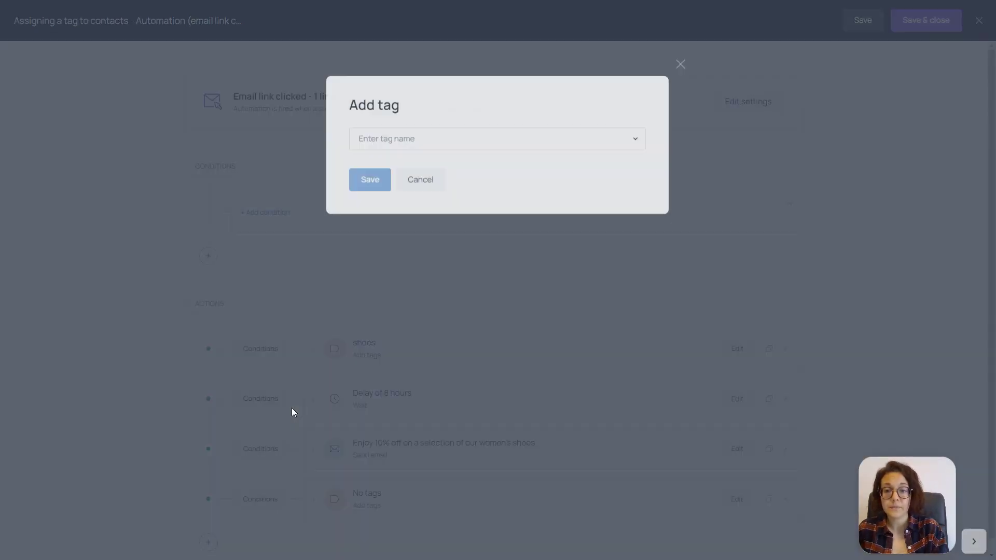
{"action": "left_click", "coordinate": [390, 144]}
{"action": "type", "text": "C"}
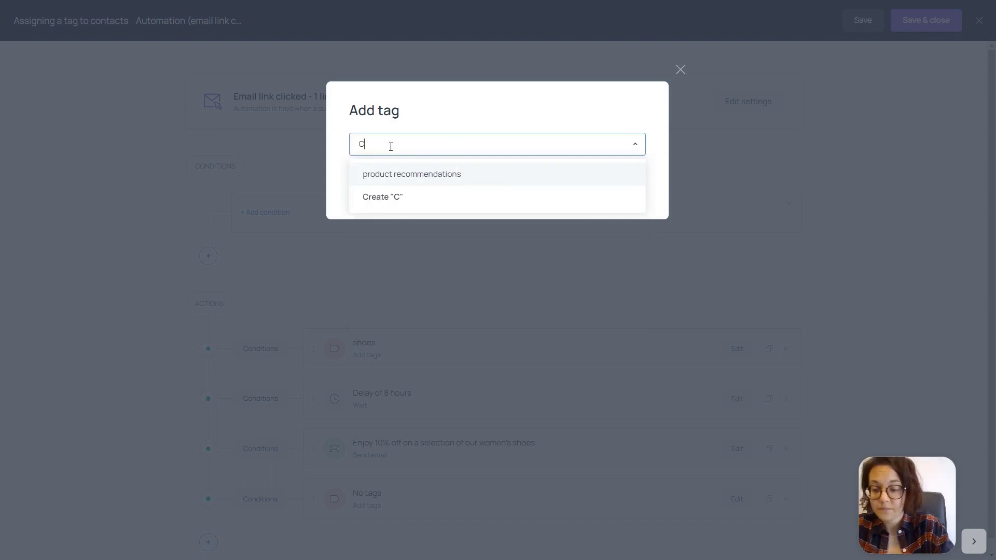
{"action": "type", "text": "anada promo"}
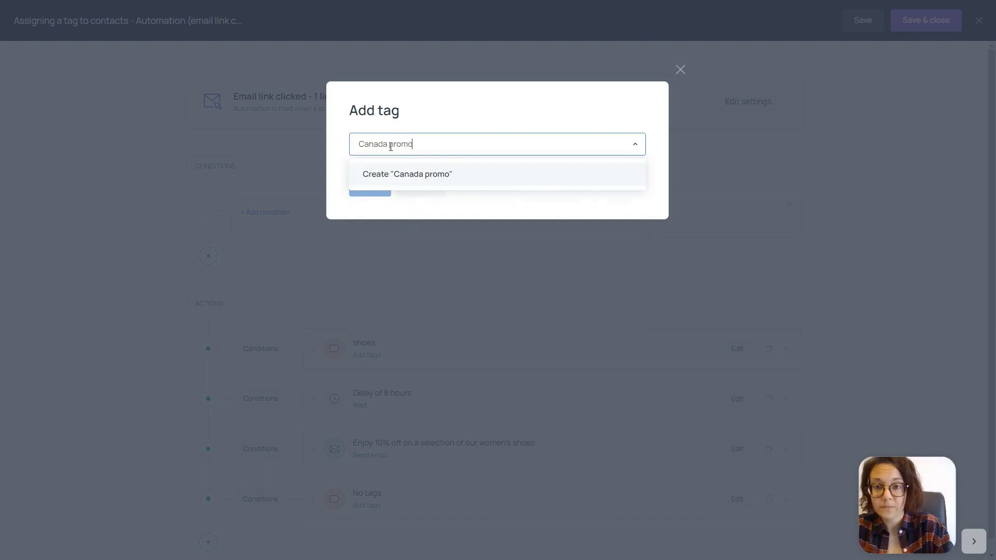
{"action": "left_click", "coordinate": [421, 176]}
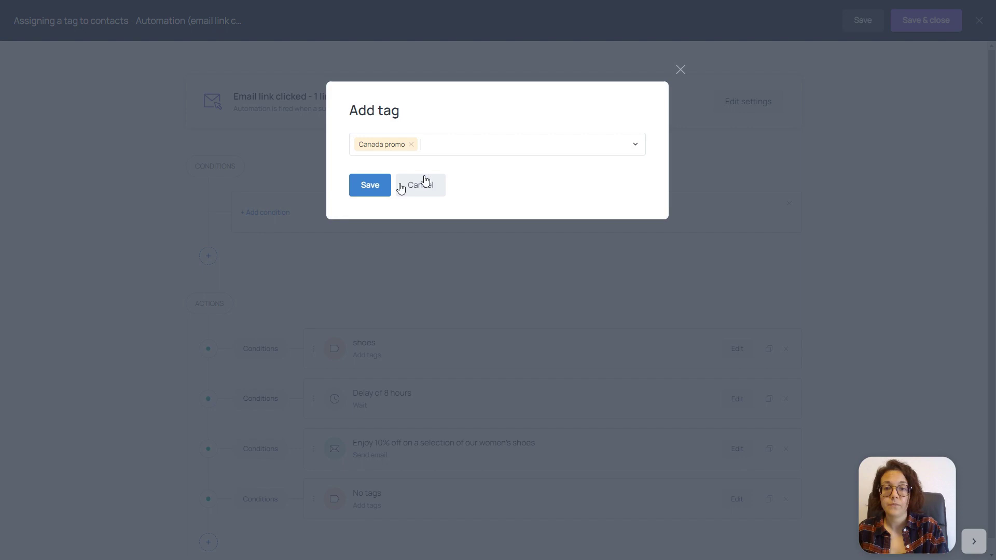
{"action": "left_click", "coordinate": [378, 193]}
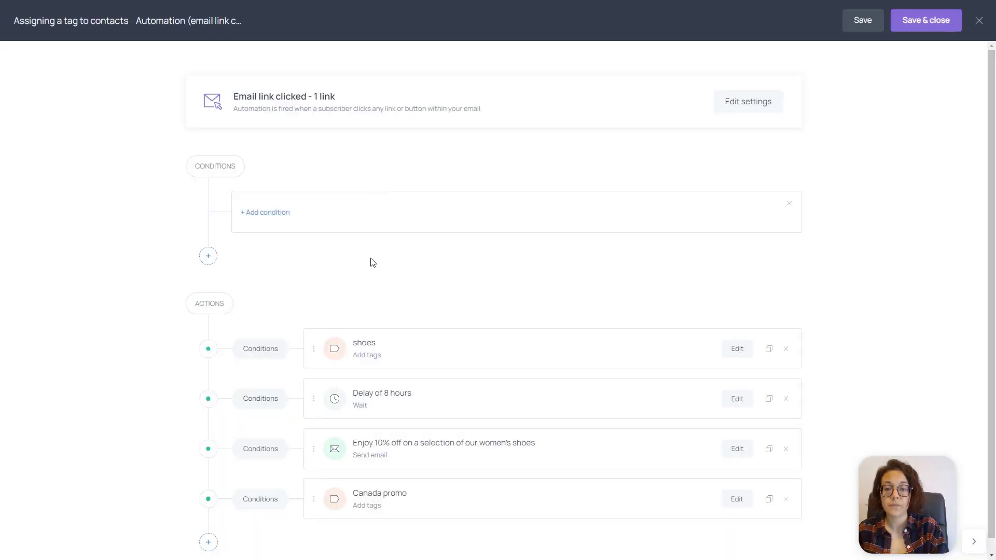
{"action": "scroll", "coordinate": [370, 262], "scroll_direction": "down", "scroll_amount": 1}
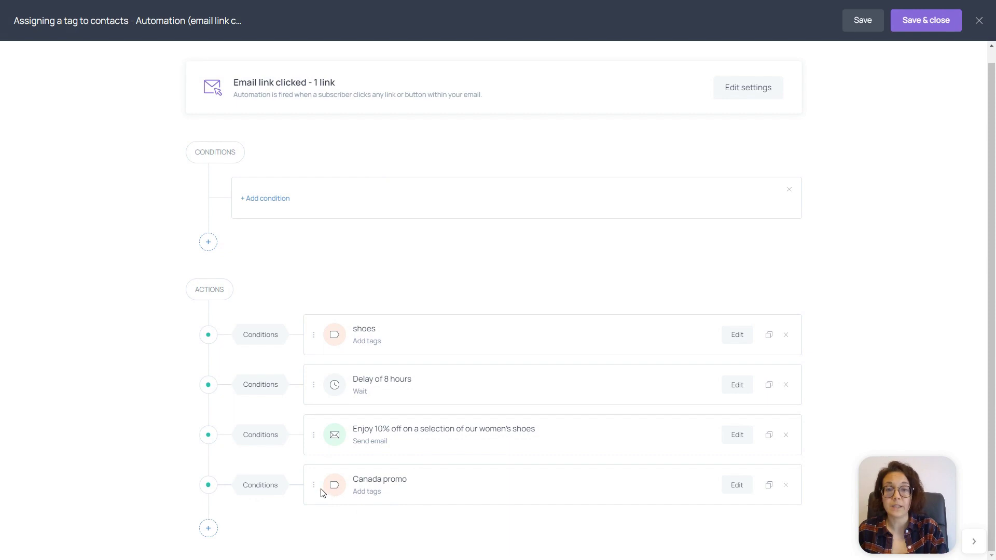
Step: Give the Canada promo action the condition Country is Canada and save it
{"action": "left_click", "coordinate": [263, 486]}
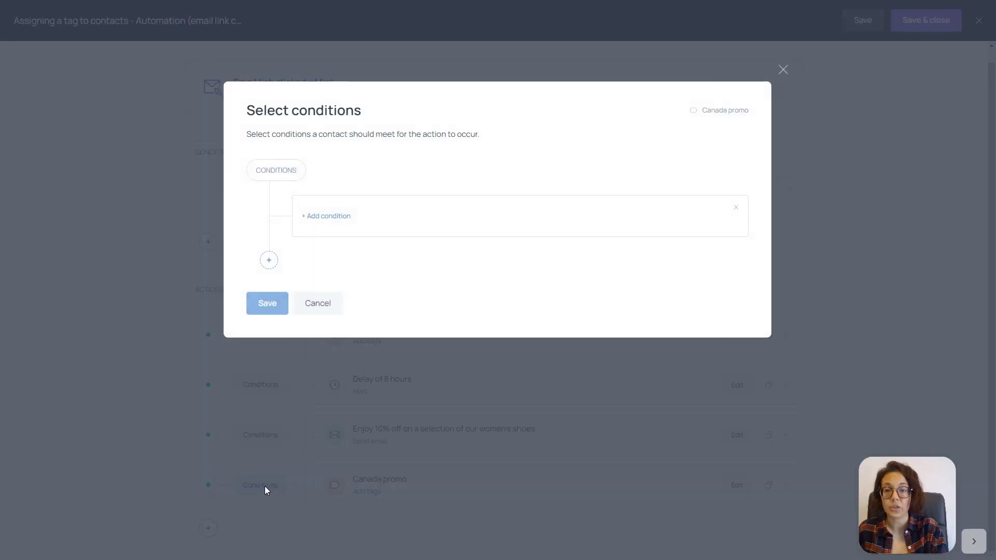
{"action": "left_click", "coordinate": [332, 216]}
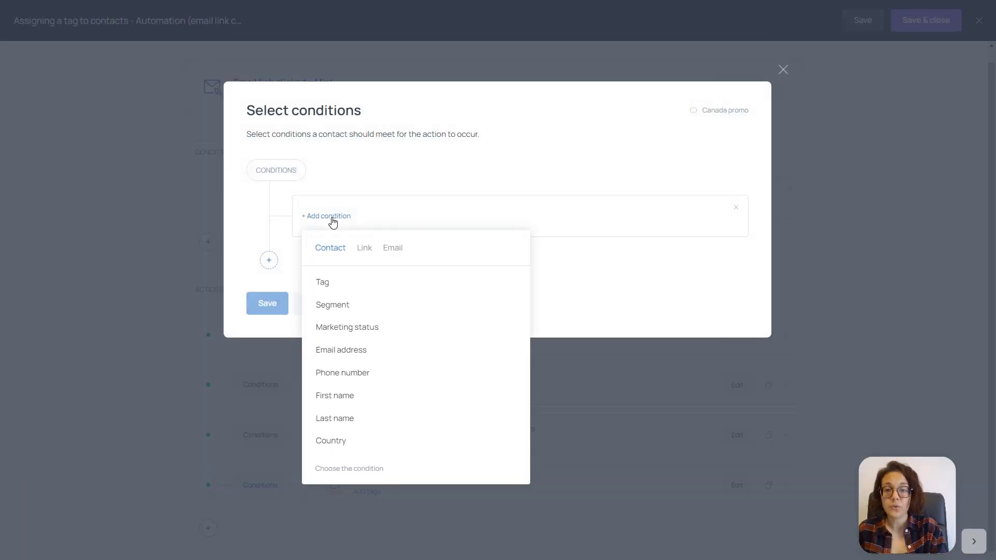
{"action": "left_click", "coordinate": [331, 441]}
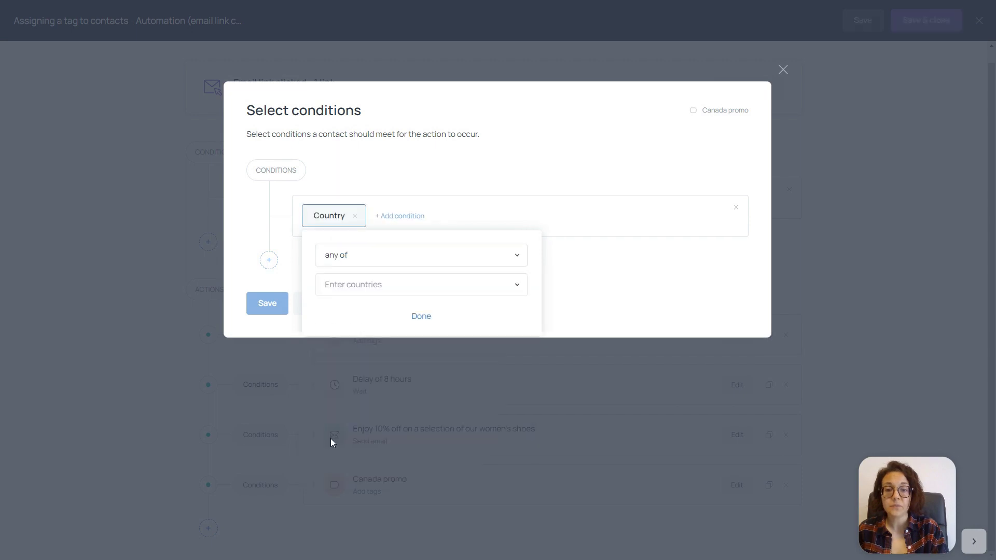
{"action": "left_click", "coordinate": [352, 286]}
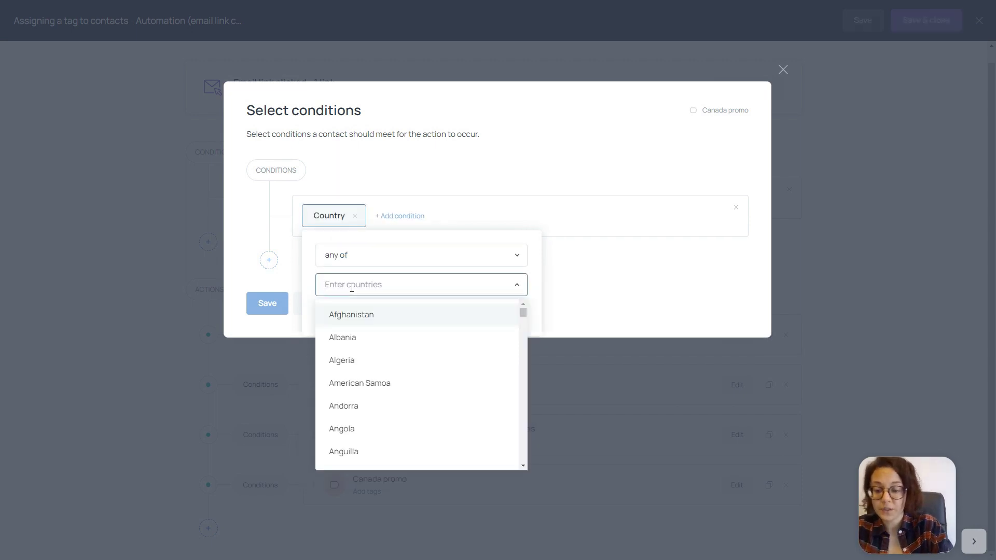
{"action": "type", "text": "can"}
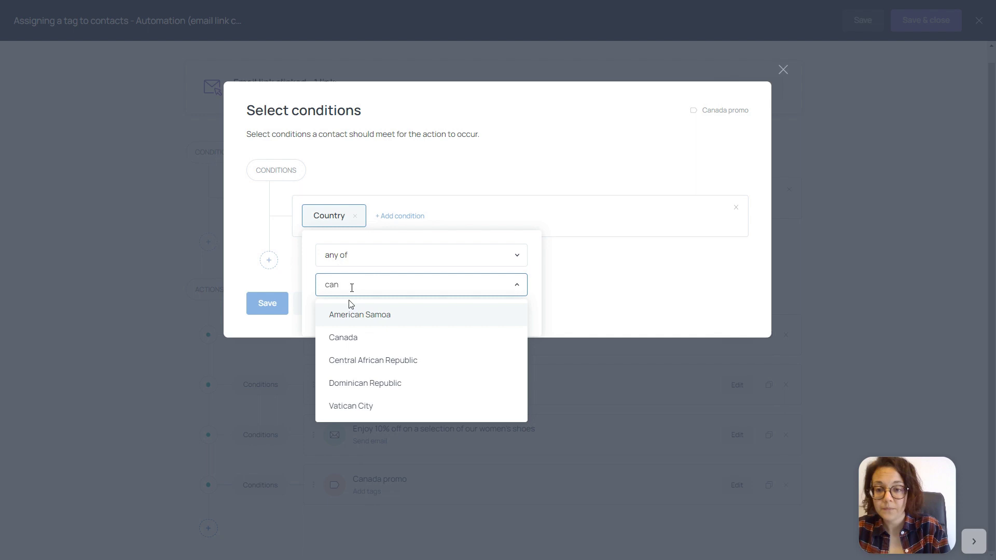
{"action": "left_click", "coordinate": [346, 343]}
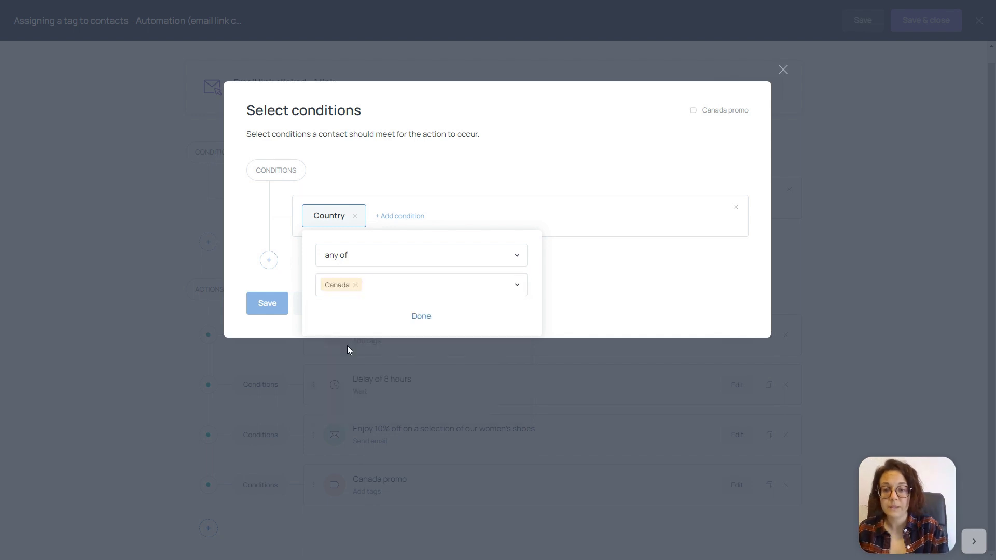
{"action": "left_click", "coordinate": [423, 317]}
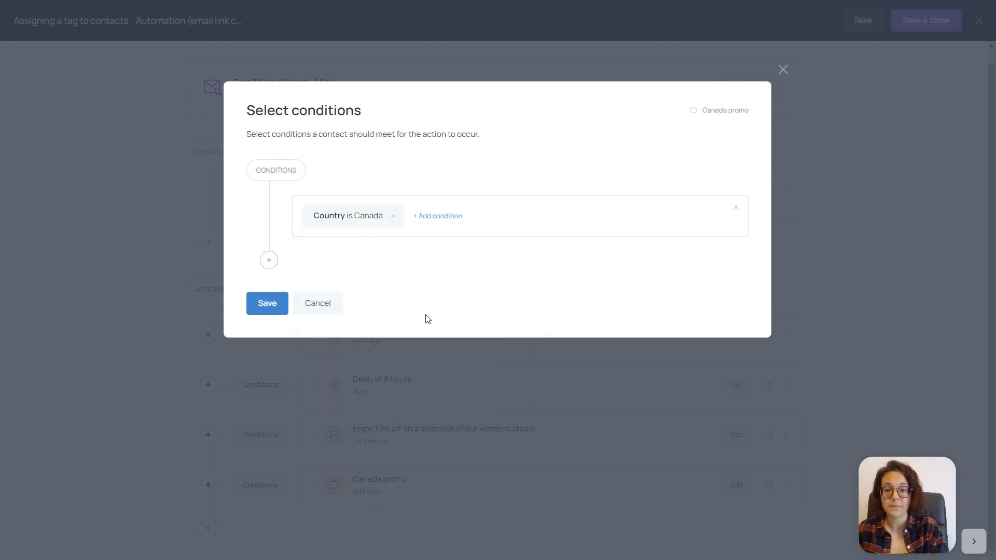
{"action": "left_click", "coordinate": [267, 304]}
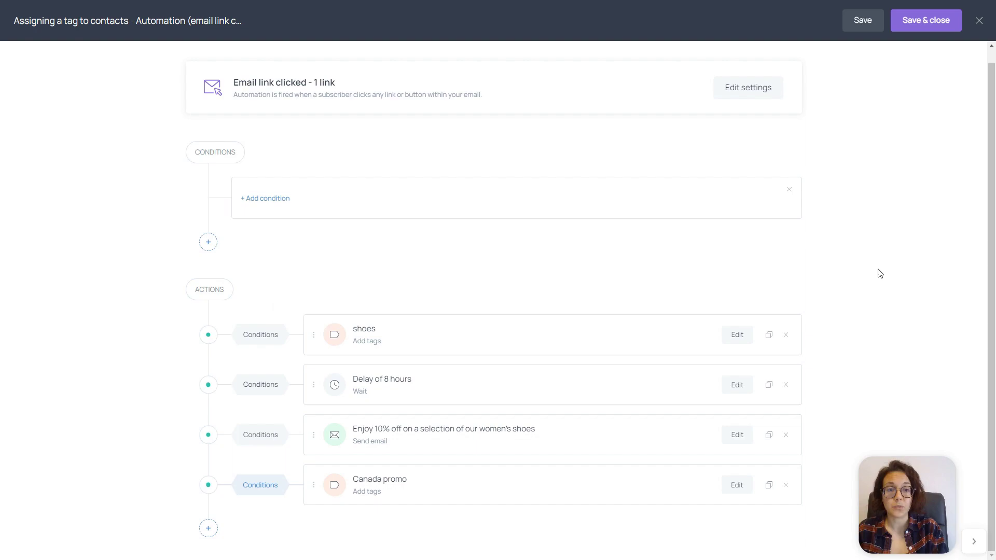
Step: Switch to the All contacts list and select the third contact
{"action": "key", "text": "super+Tab"}
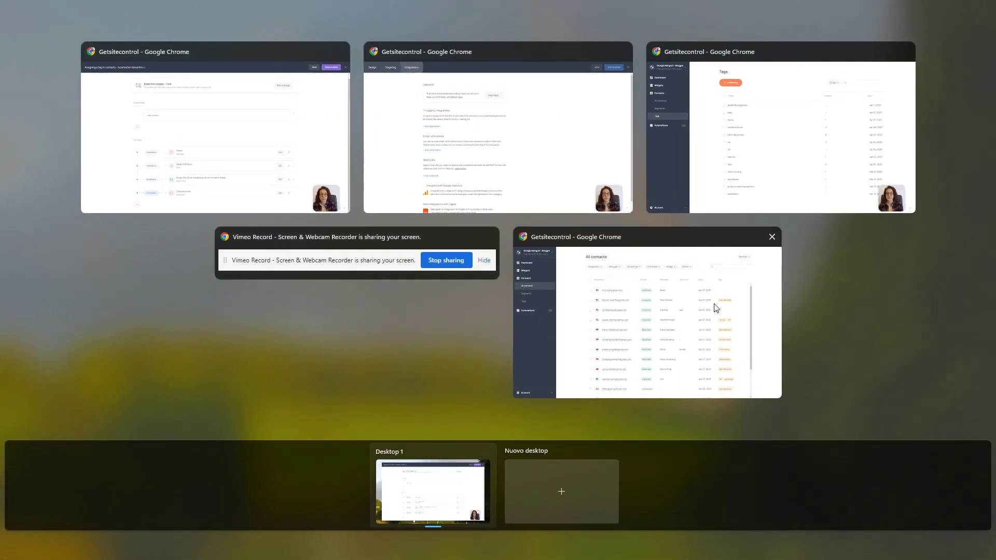
{"action": "left_click", "coordinate": [691, 328]}
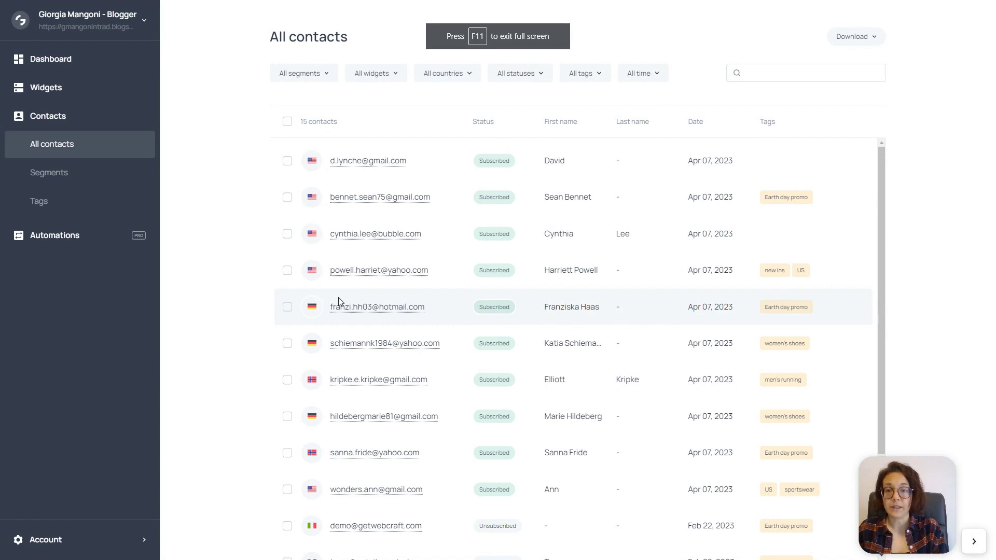
{"action": "left_click", "coordinate": [288, 235]}
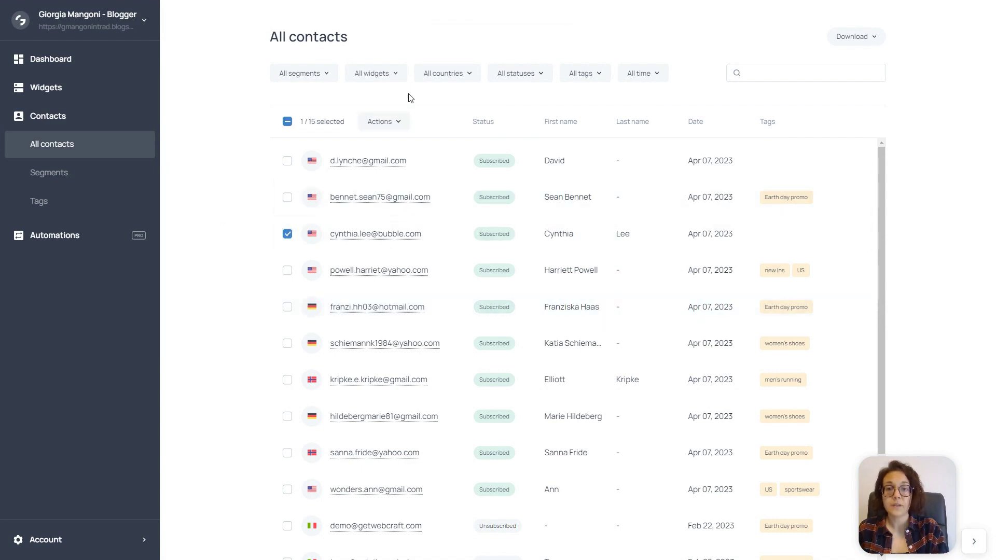
Step: Add the existing 'shoes' tag to the selected contact through bulk Actions
{"action": "left_click", "coordinate": [399, 122]}
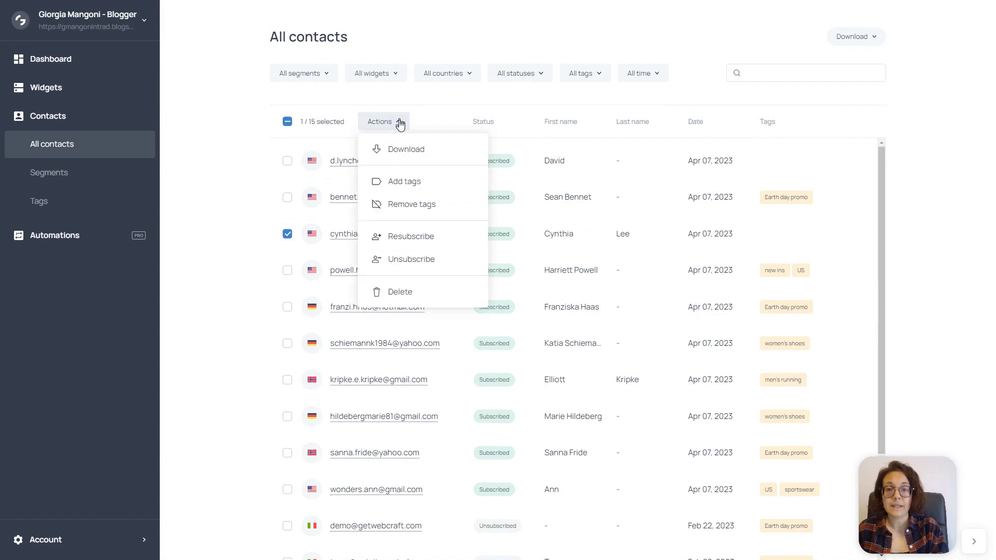
{"action": "left_click", "coordinate": [404, 184]}
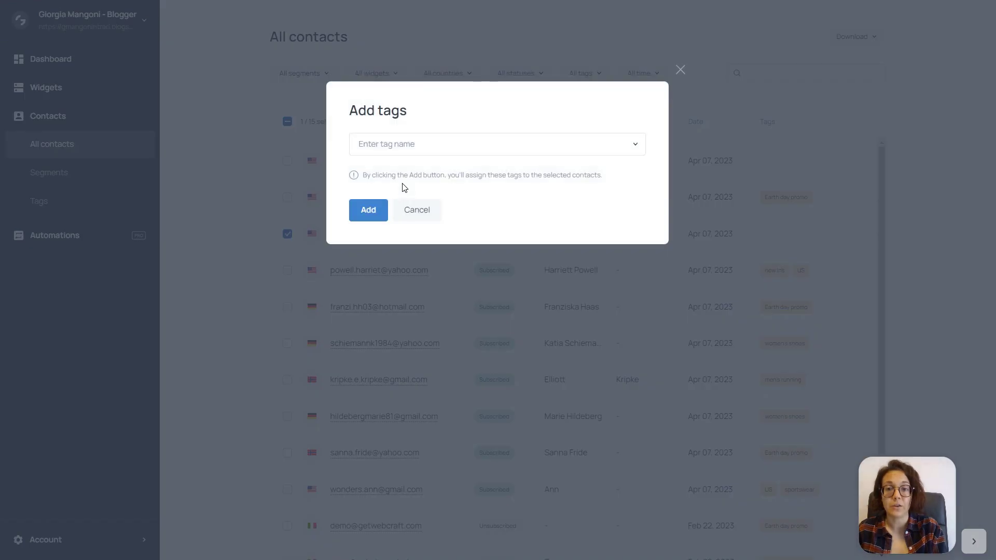
{"action": "left_click", "coordinate": [410, 148]}
{"action": "scroll", "coordinate": [416, 210], "scroll_direction": "down", "scroll_amount": 3}
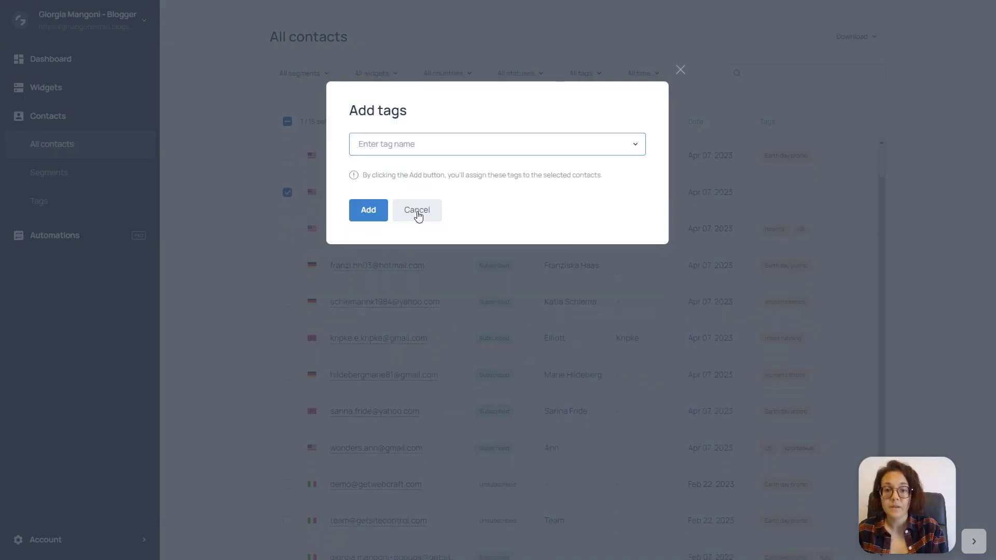
{"action": "left_click", "coordinate": [426, 147]}
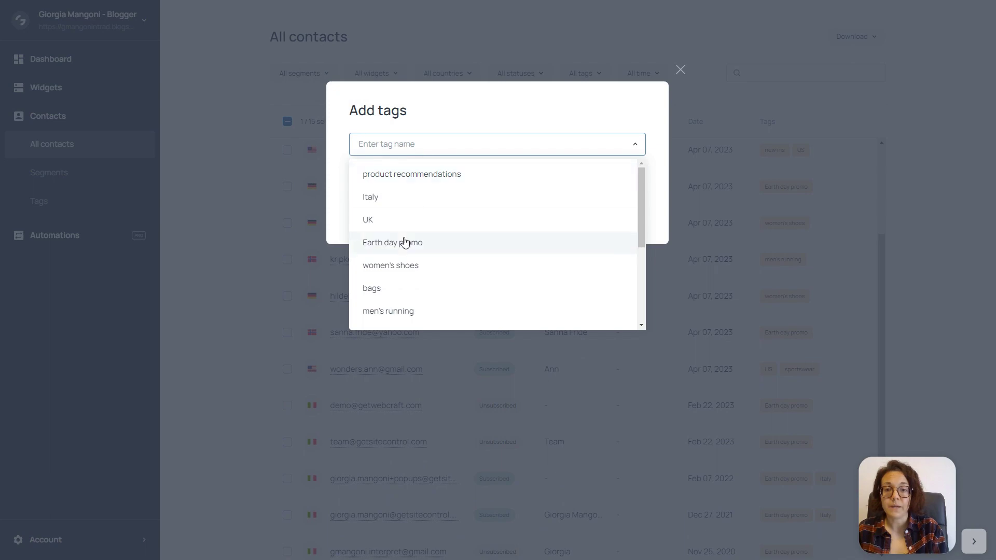
{"action": "scroll", "coordinate": [404, 240], "scroll_direction": "down", "scroll_amount": 5}
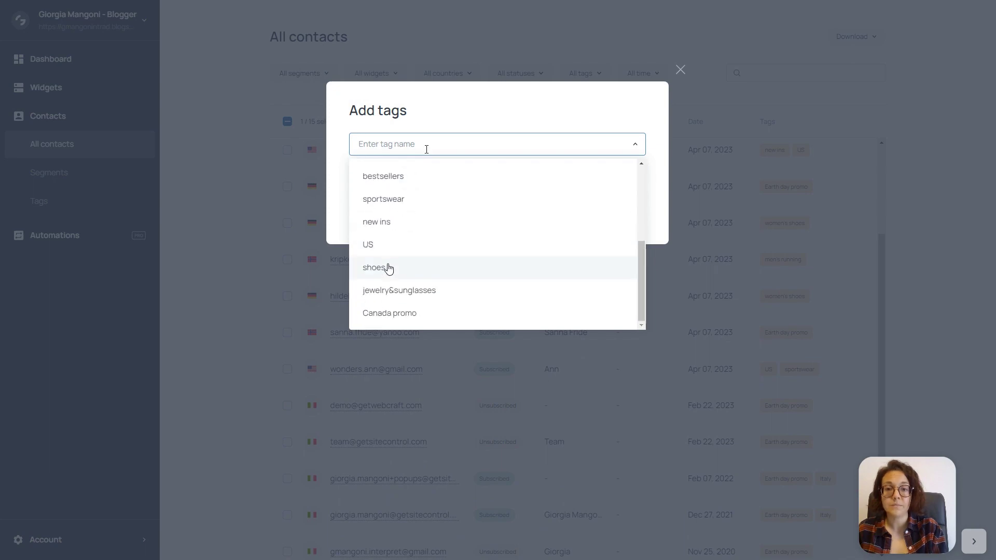
{"action": "left_click", "coordinate": [389, 267]}
{"action": "left_click", "coordinate": [369, 211]}
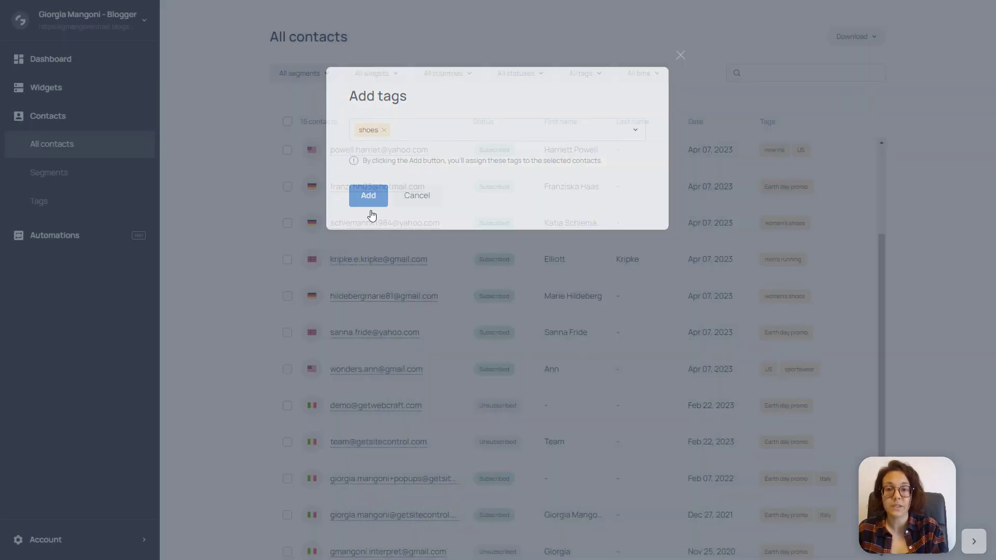
{"action": "scroll", "coordinate": [377, 224], "scroll_direction": "up", "scroll_amount": 3}
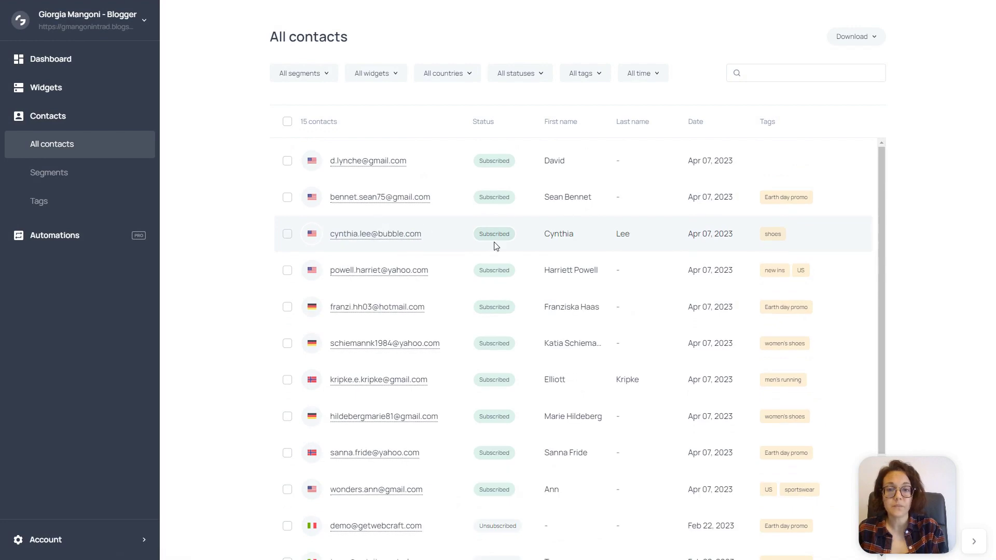